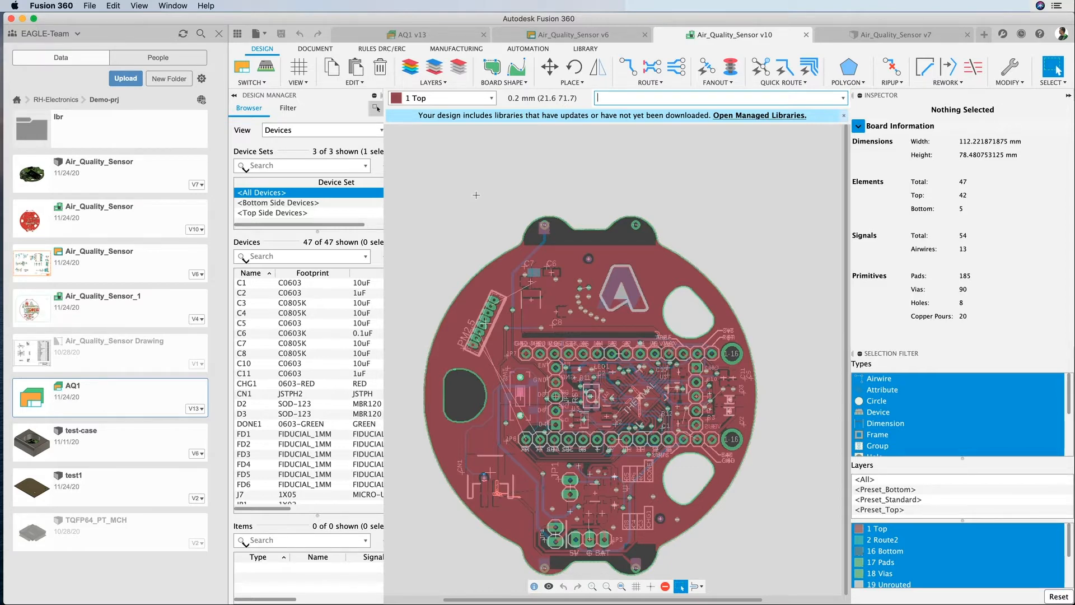
# Step: Open the CAM Processor for the Air_Quality_Sensor v10 board
pyautogui.click(456, 49)
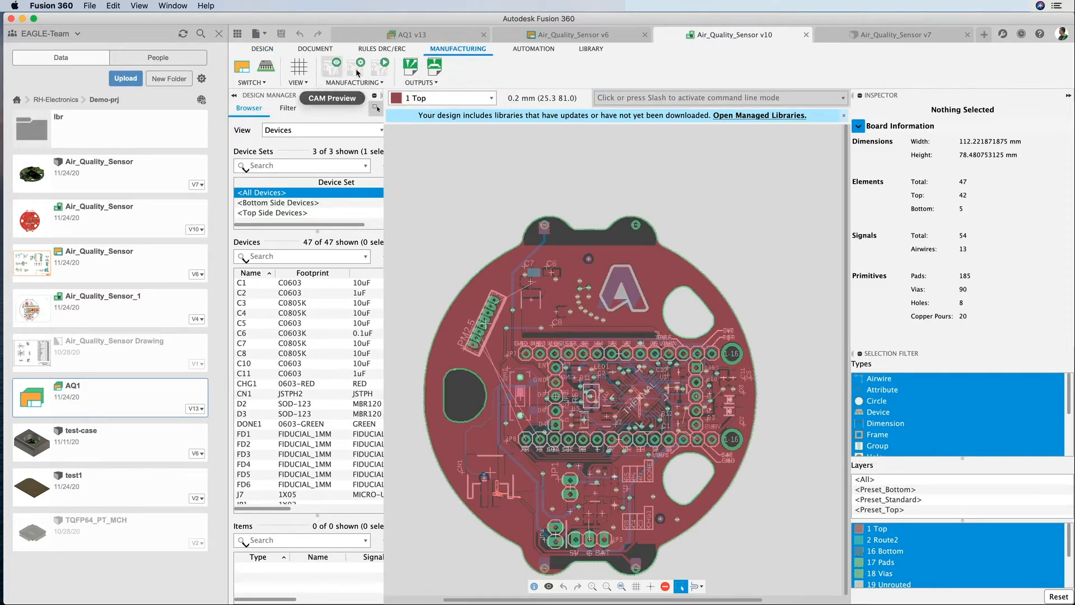
pyautogui.click(356, 70)
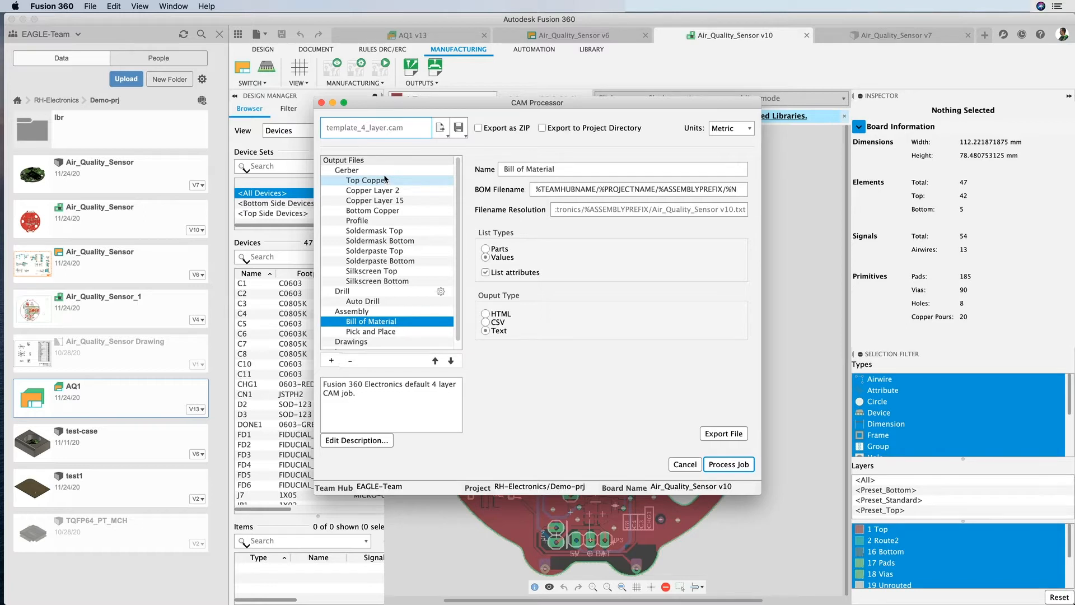
# Step: Delete all Gerber and drill outputs from the four-layer template CAM job
pyautogui.click(358, 171)
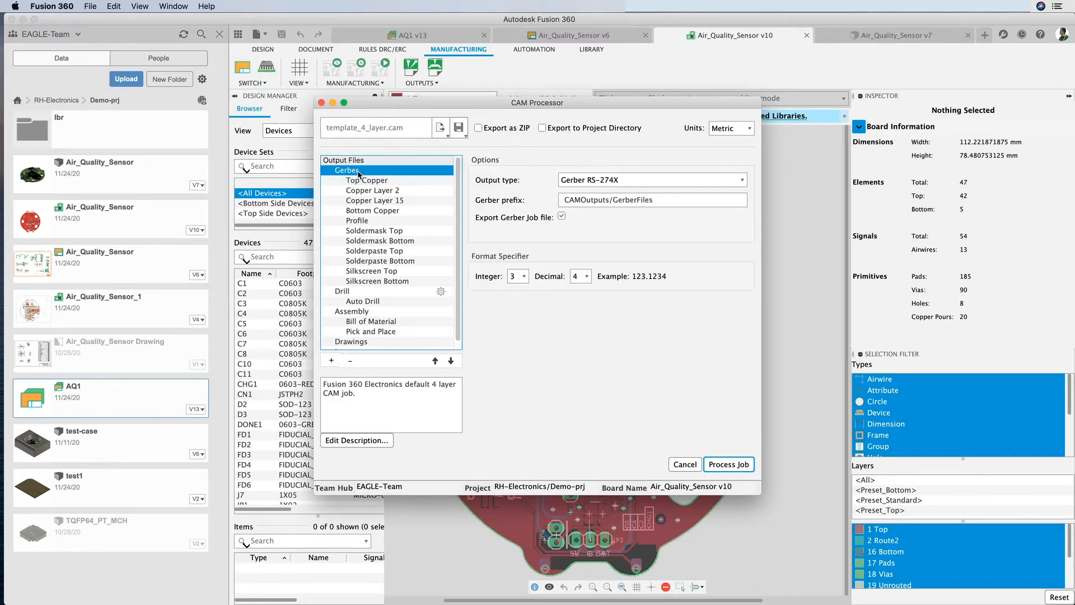
pyautogui.rightClick(359, 173)
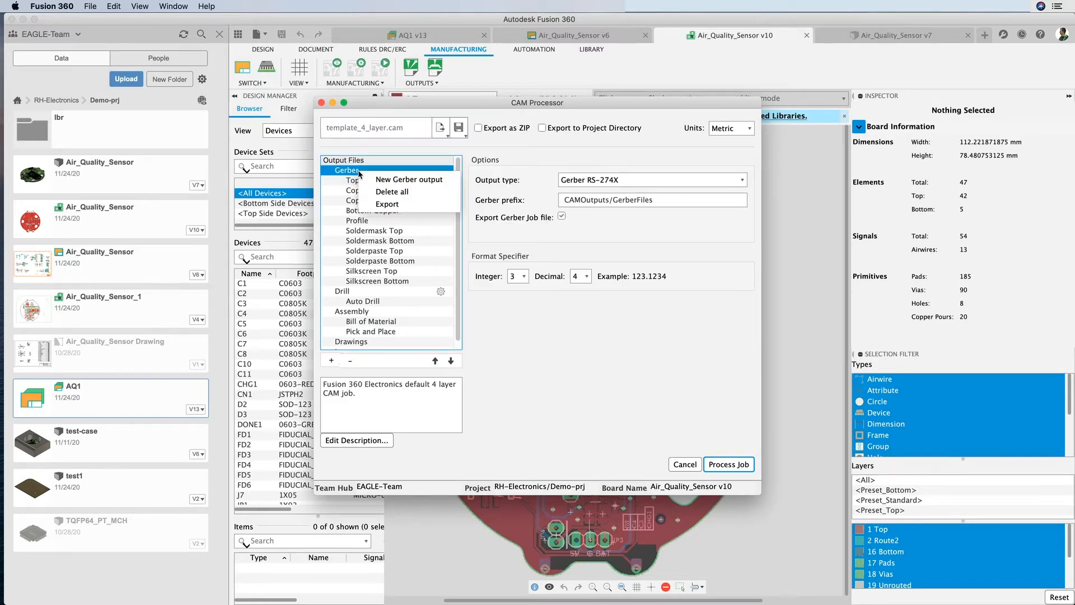
pyautogui.click(385, 192)
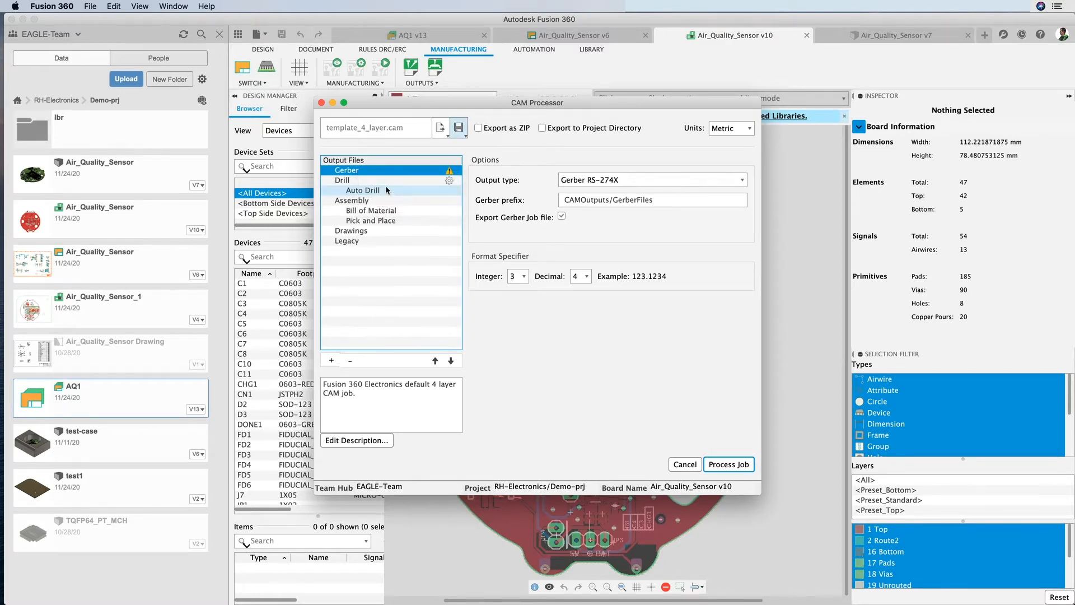
pyautogui.click(385, 189)
pyautogui.click(386, 181)
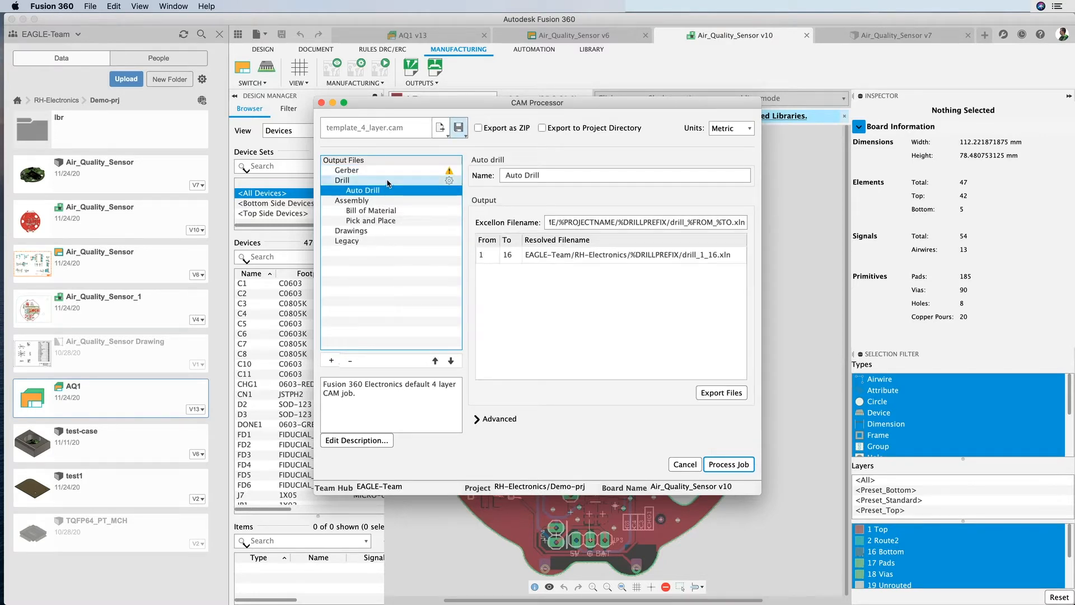
pyautogui.rightClick(387, 181)
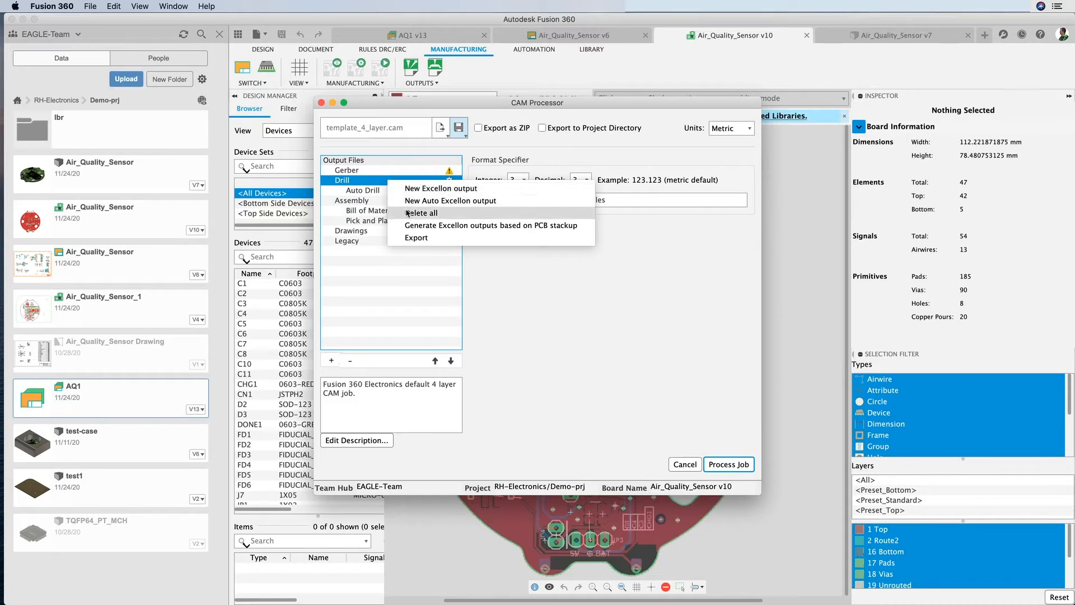
pyautogui.click(407, 213)
# Step: Delete all assembly outputs, including the bill of material and pick-and-place entries, from the CAM job
pyautogui.click(375, 191)
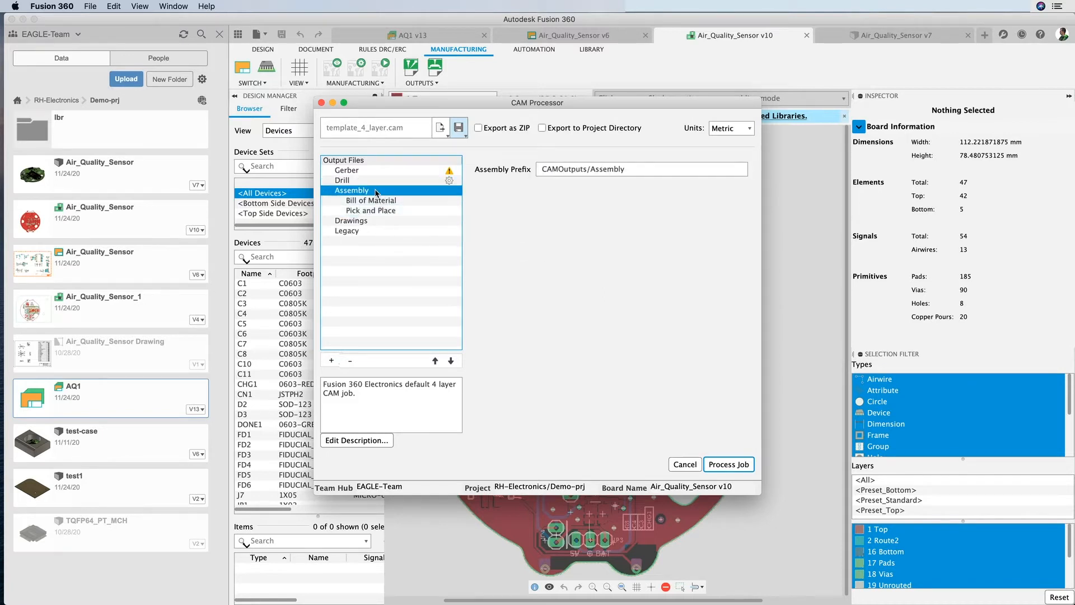
pyautogui.rightClick(376, 192)
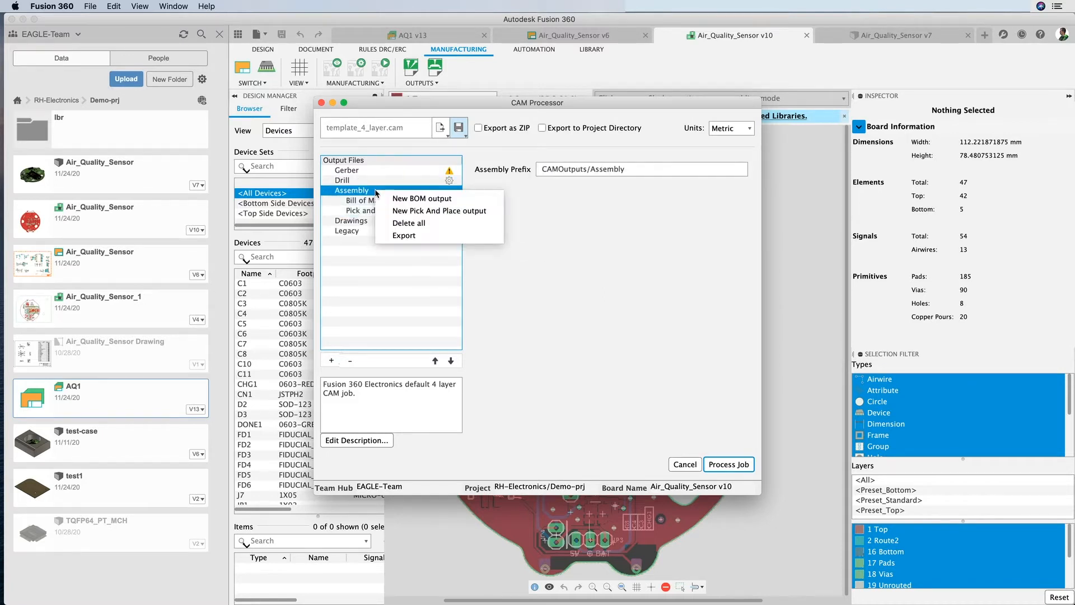
pyautogui.click(409, 223)
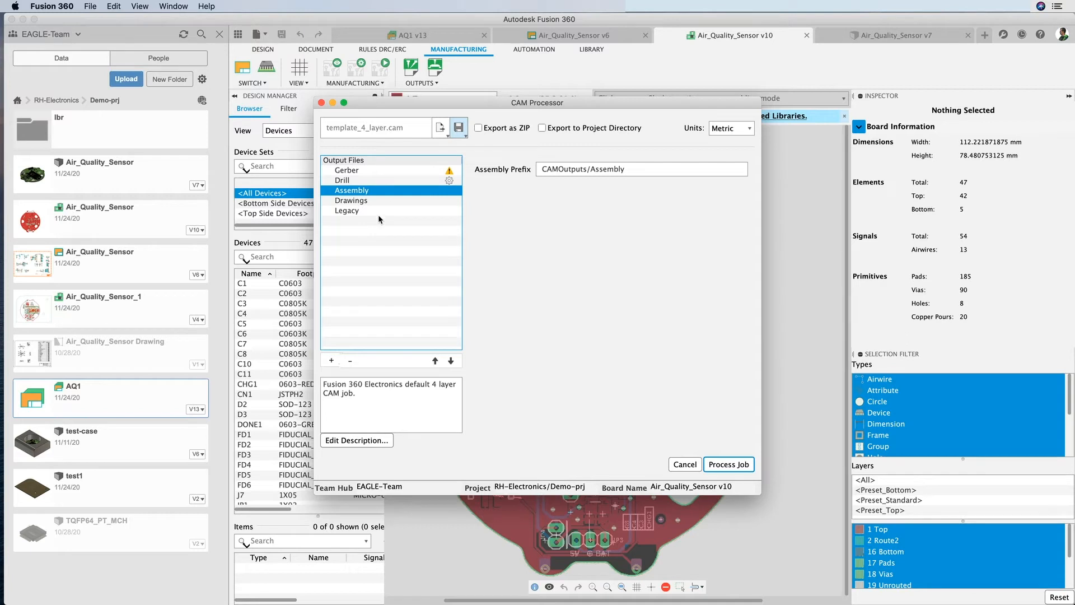
# Step: Discard the current CAM job changes and load the legacy job layout2.cam from the cam folder of EAGLE-5.12.0 in Applications
pyautogui.click(441, 132)
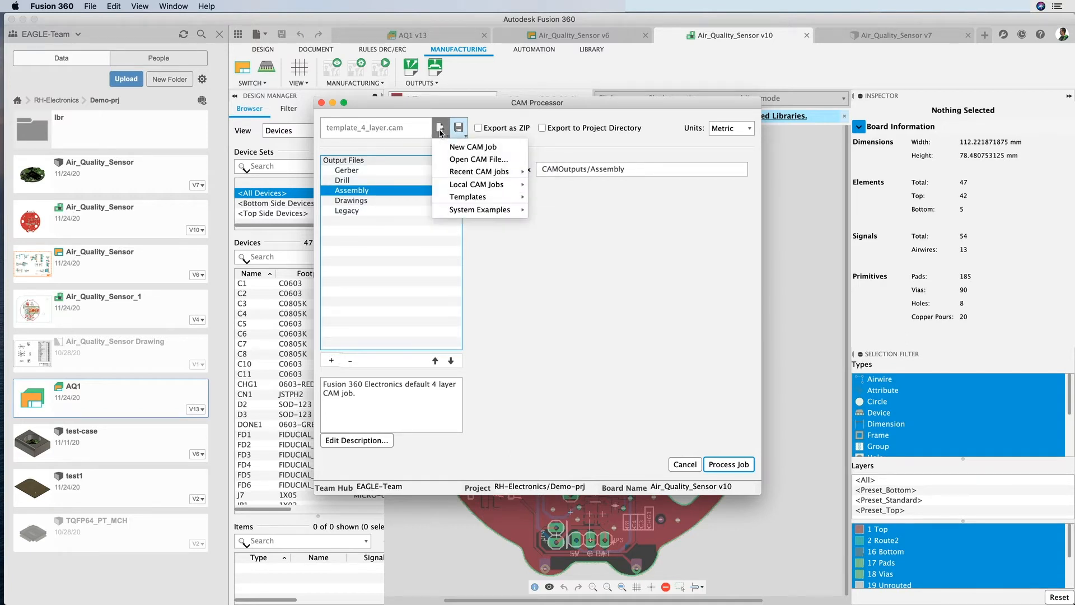
pyautogui.click(462, 160)
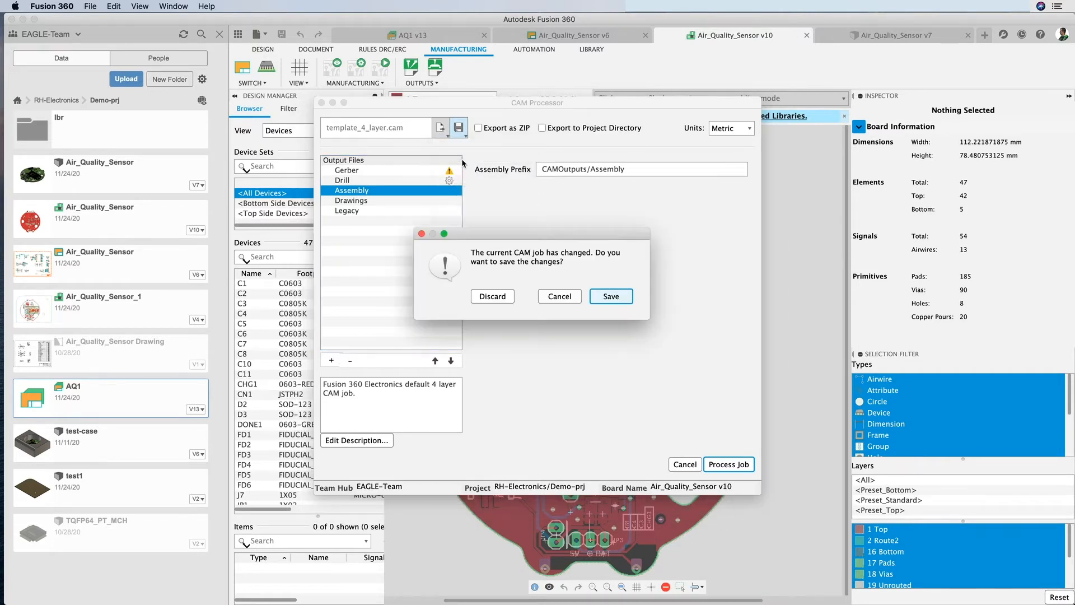
pyautogui.click(505, 299)
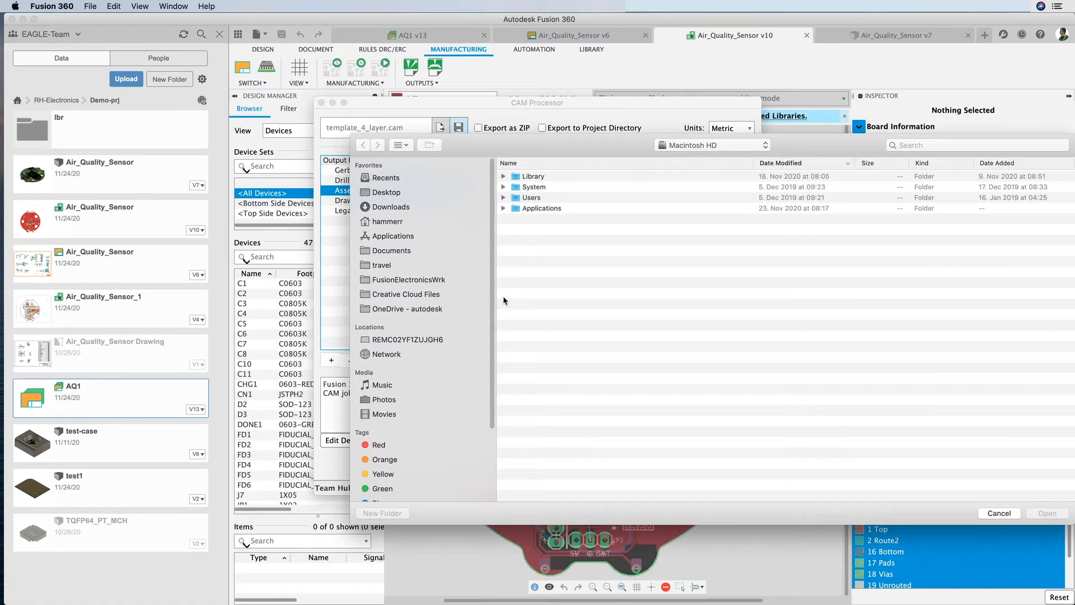
pyautogui.moveTo(609, 147); pyautogui.dragTo(539, 133)
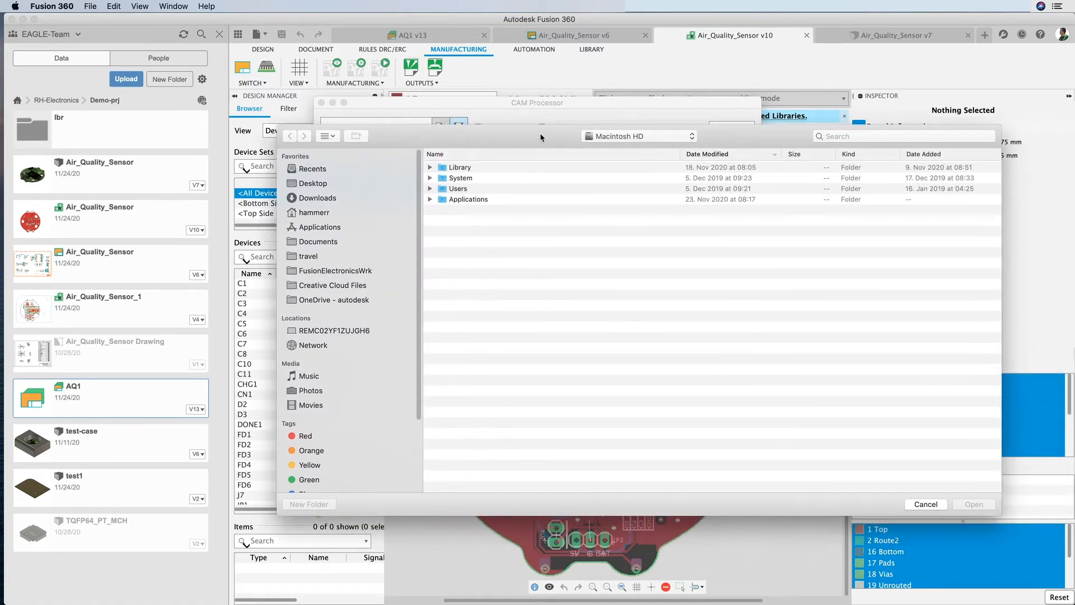
pyautogui.click(320, 229)
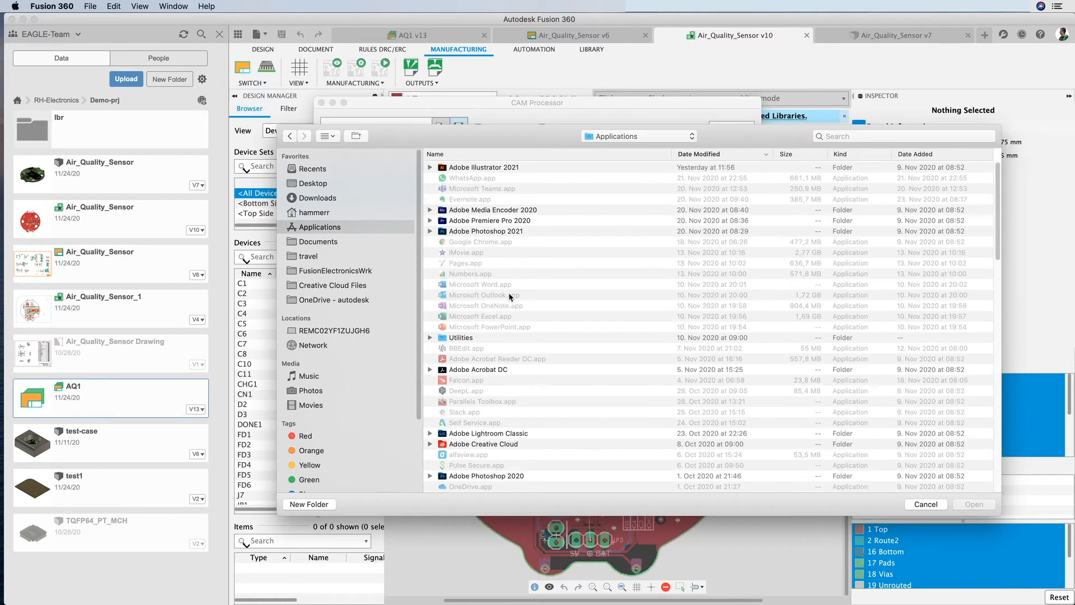
pyautogui.click(523, 151)
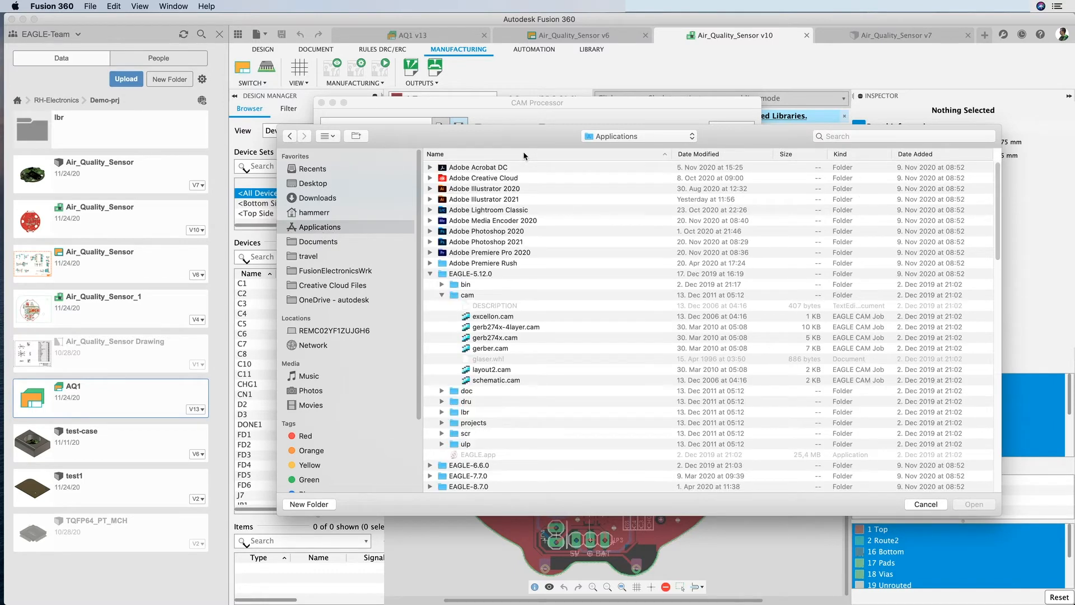
pyautogui.scroll(-3, 466, 282)
pyautogui.scroll(-2, 467, 284)
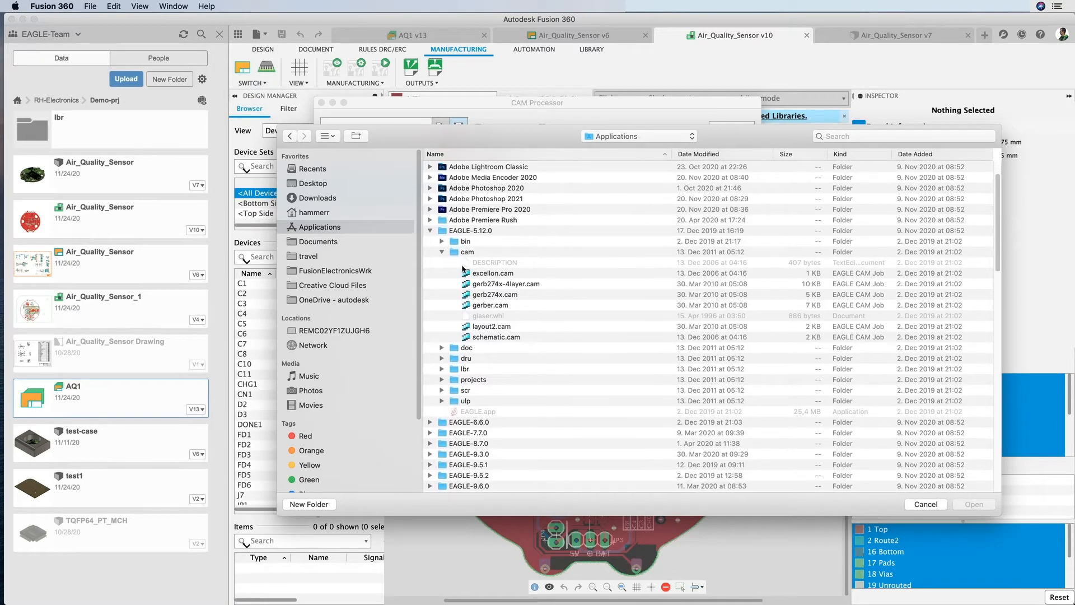
pyautogui.click(492, 327)
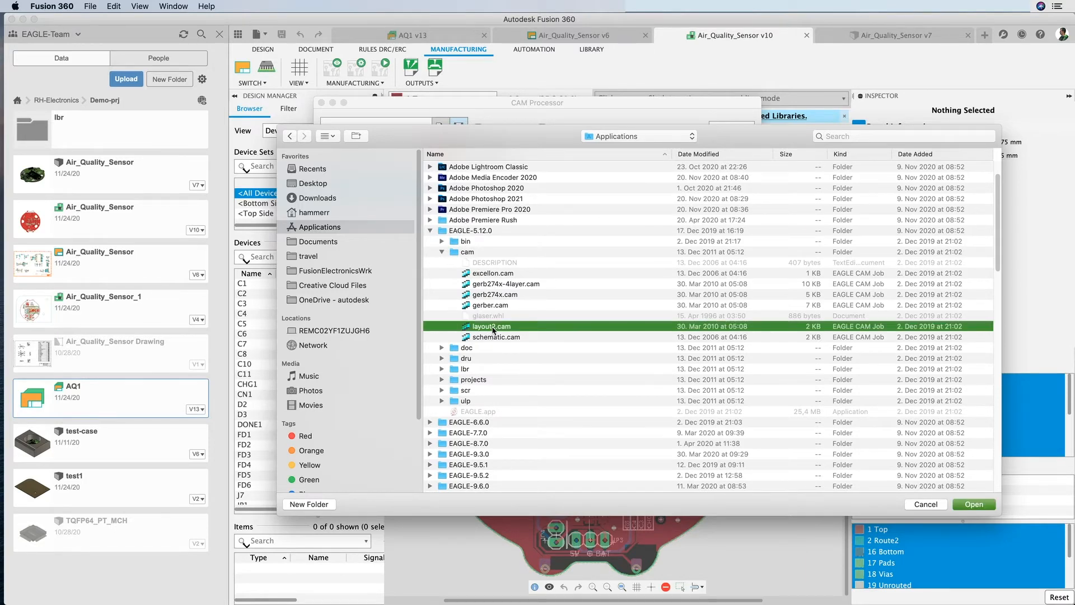
pyautogui.doubleClick(493, 328)
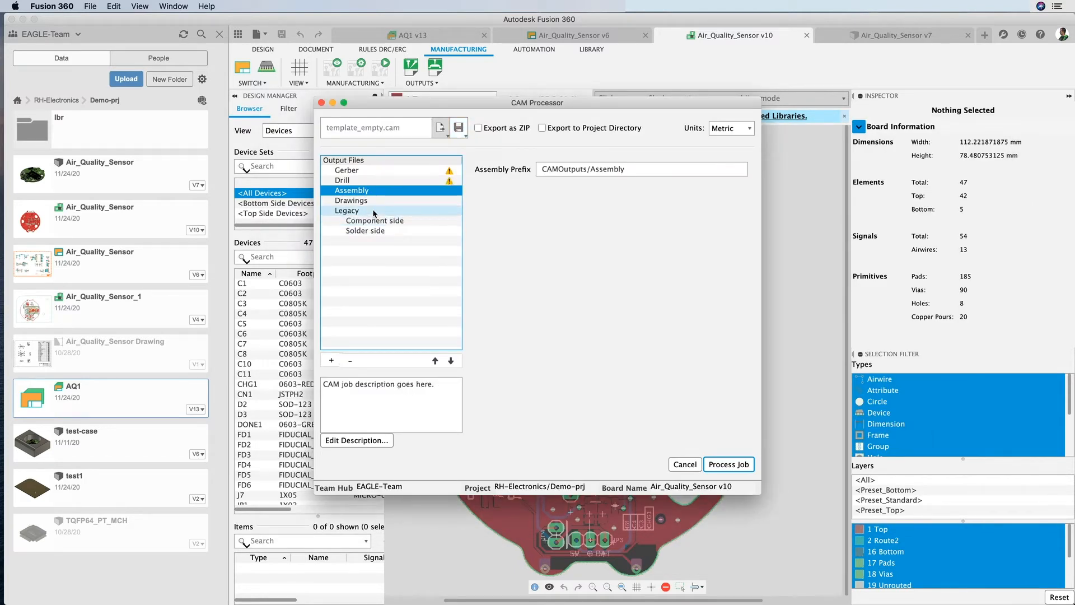
# Step: Process the legacy component side and solder side job into the electronics cam folder, replacing existing files and accepting the layer and alignment warnings
pyautogui.click(376, 220)
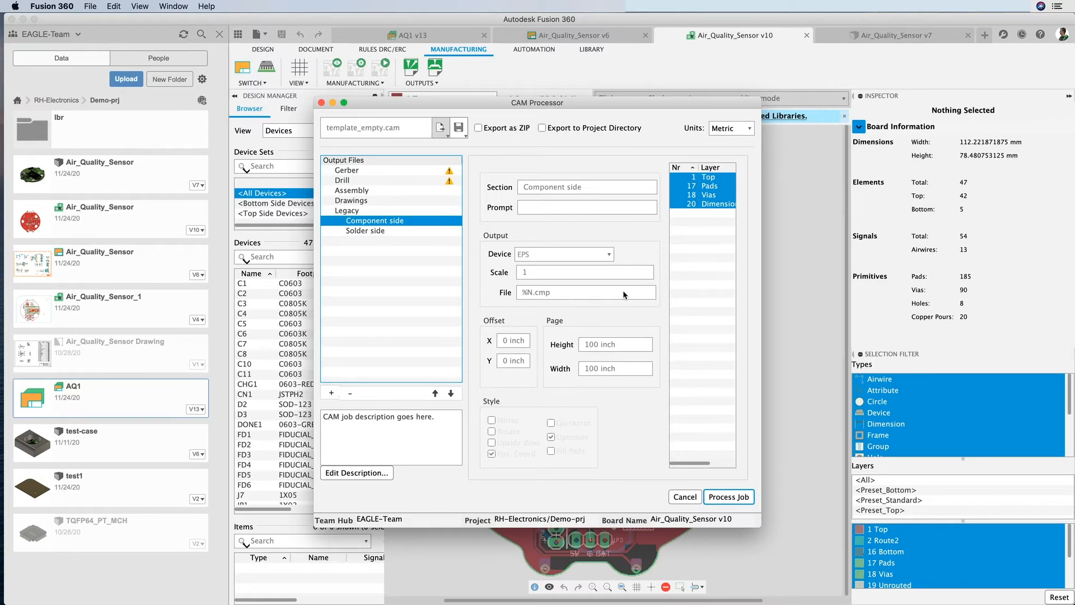
pyautogui.click(720, 498)
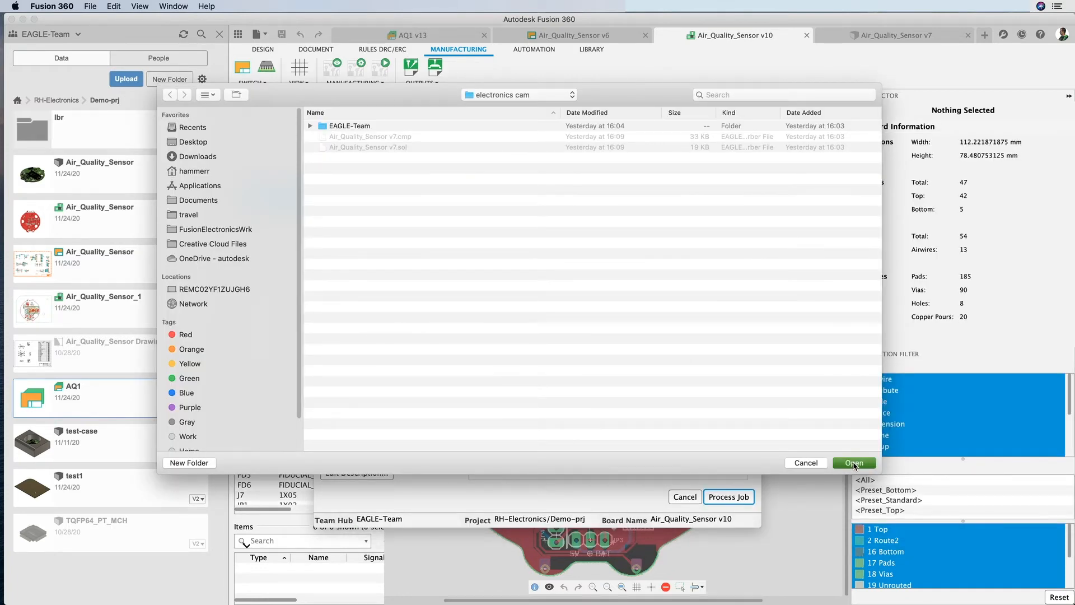
pyautogui.click(854, 464)
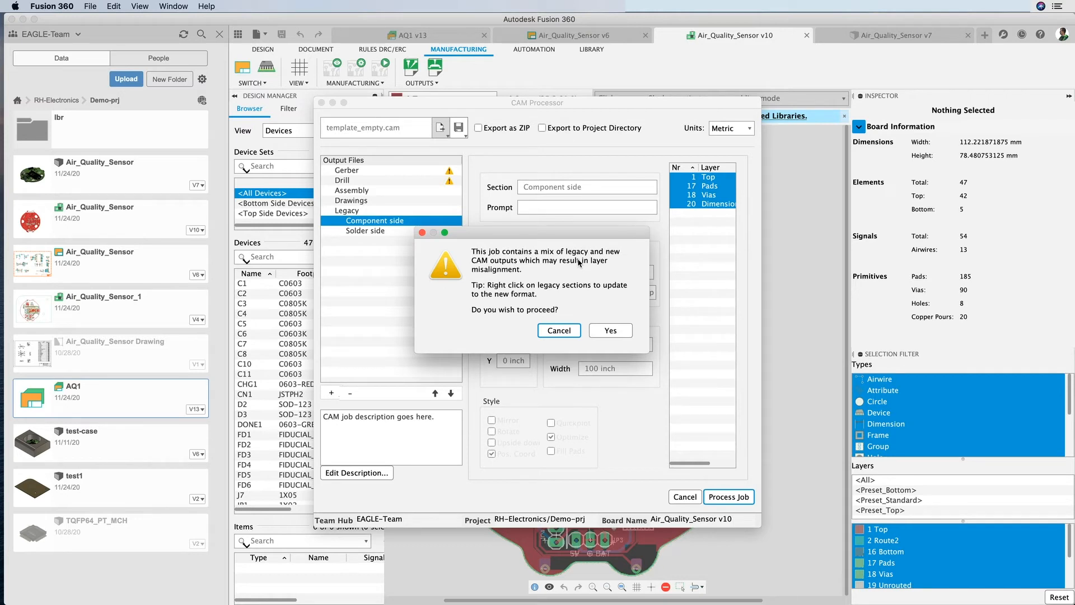
pyautogui.click(610, 330)
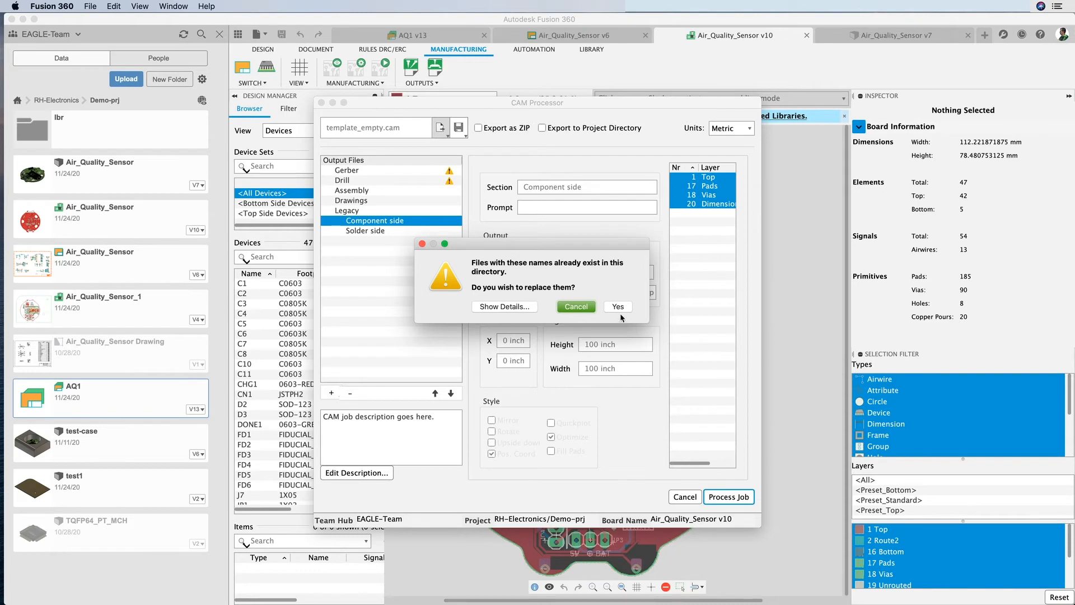
pyautogui.click(619, 307)
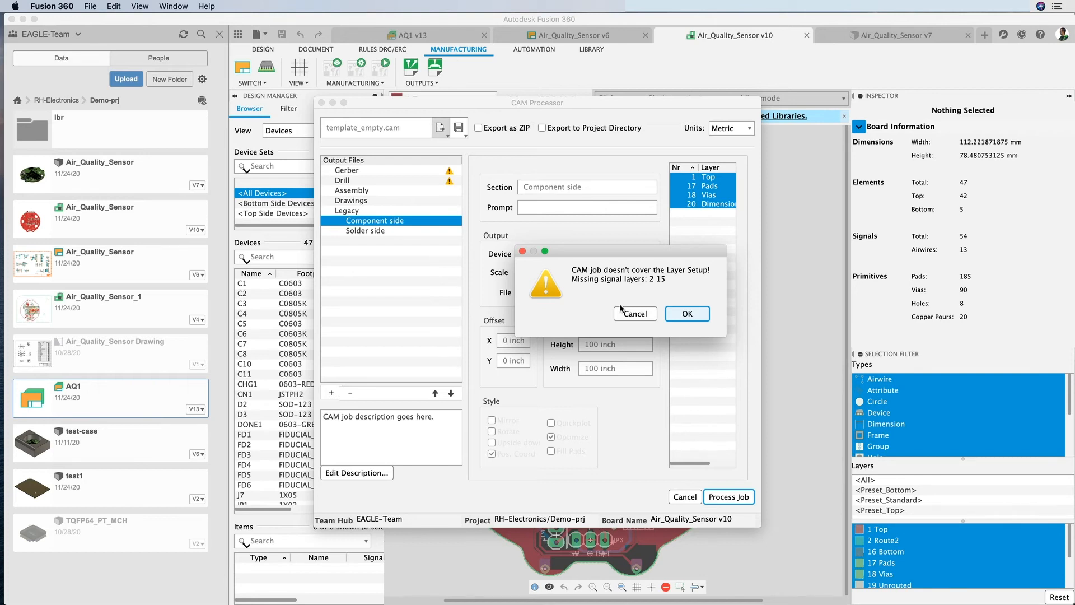
pyautogui.click(703, 316)
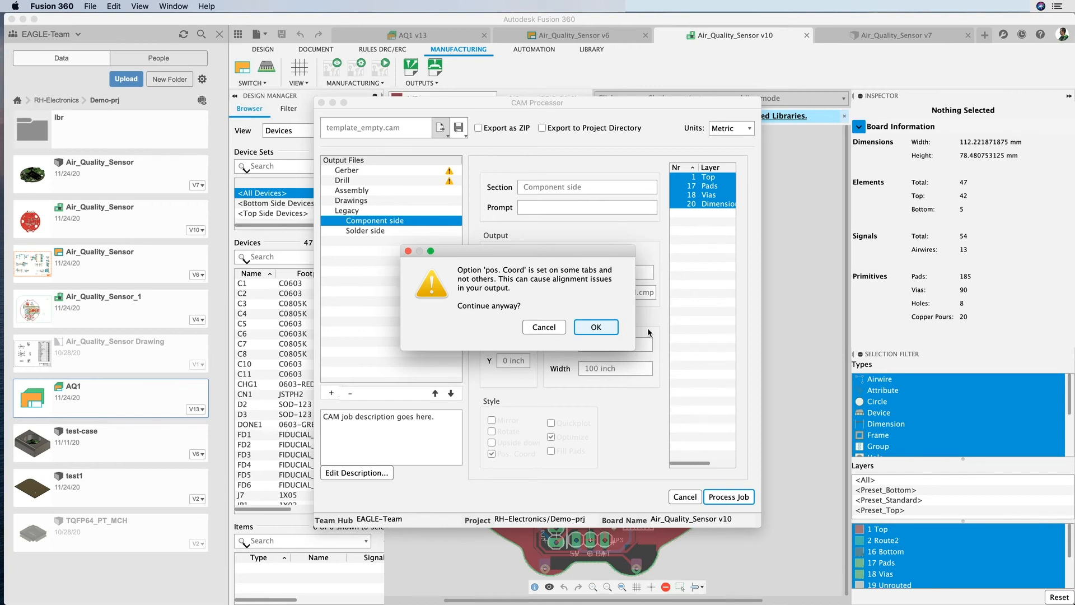
pyautogui.click(608, 327)
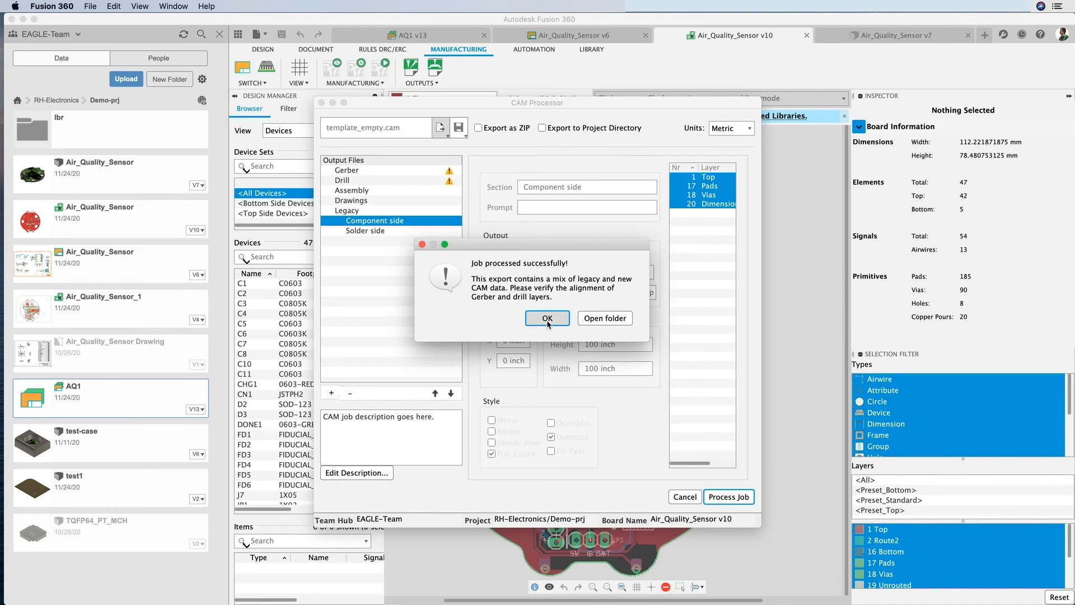
# Step: Inspect the exported Air_Quality_Sensor v10 .cmp and .sol files in the output folder, and close its window
pyautogui.click(605, 318)
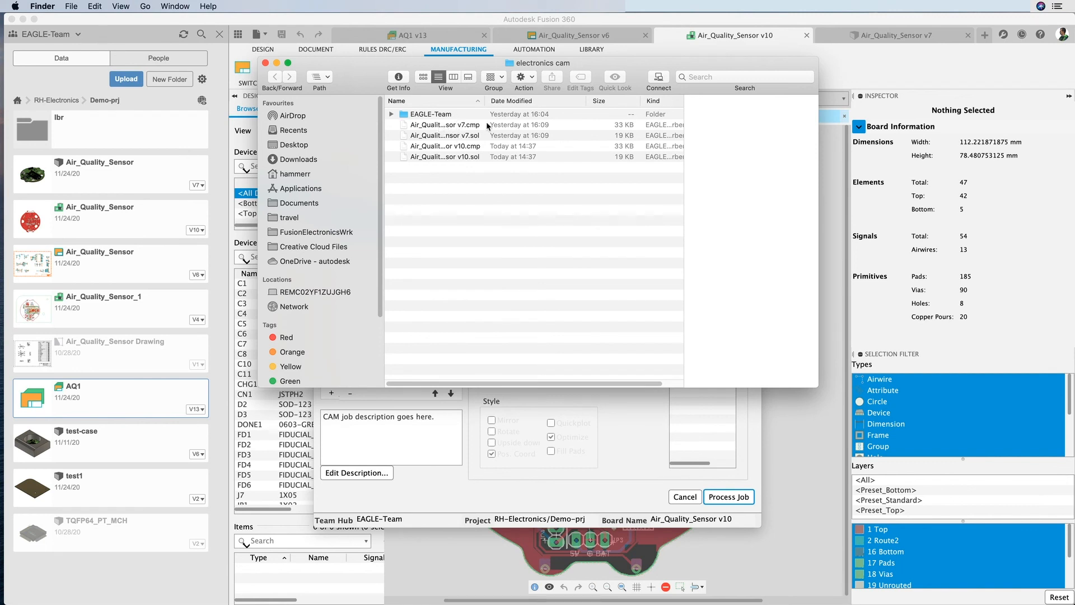
pyautogui.moveTo(487, 102); pyautogui.dragTo(567, 119)
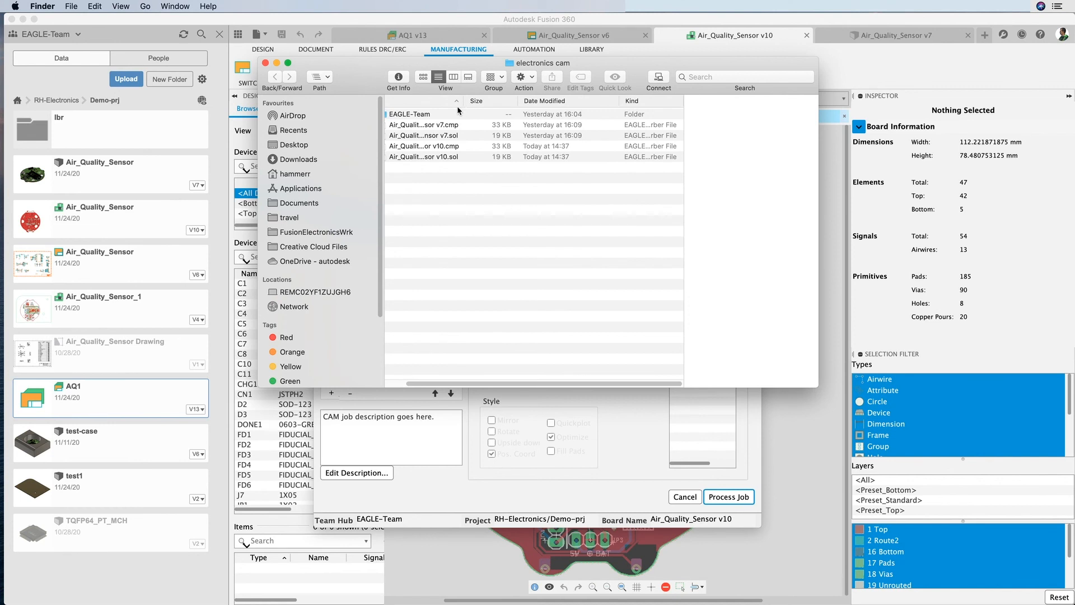
pyautogui.click(435, 148)
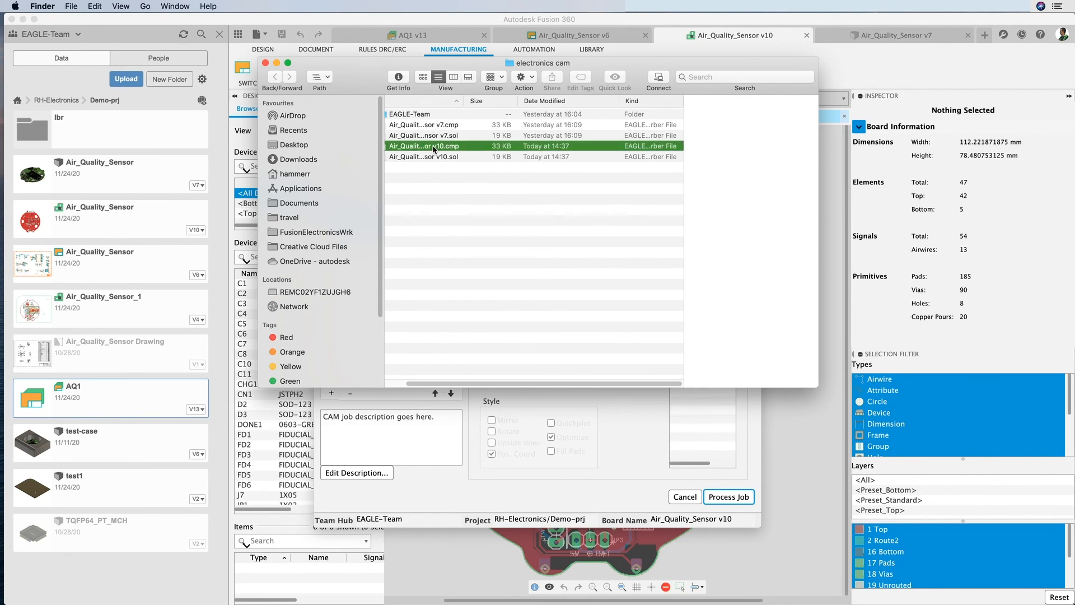
pyautogui.click(435, 156)
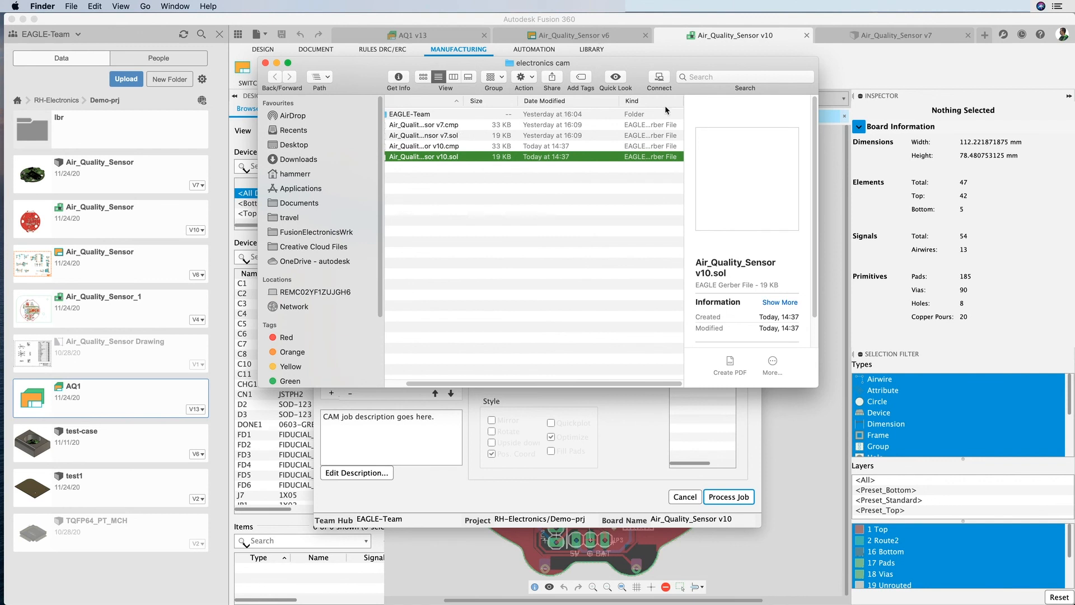
pyautogui.press('super+w')
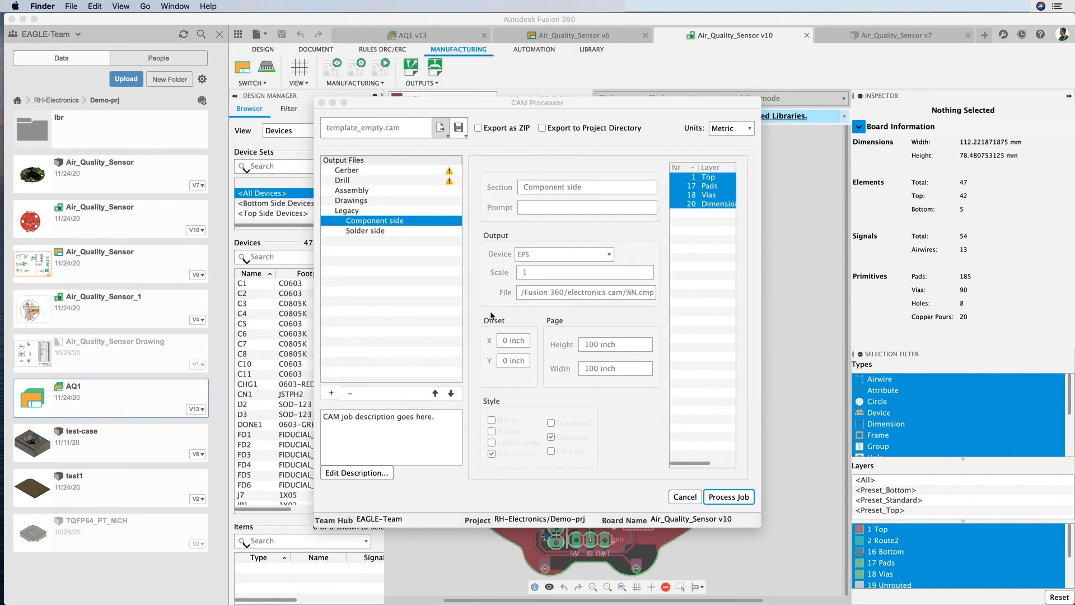